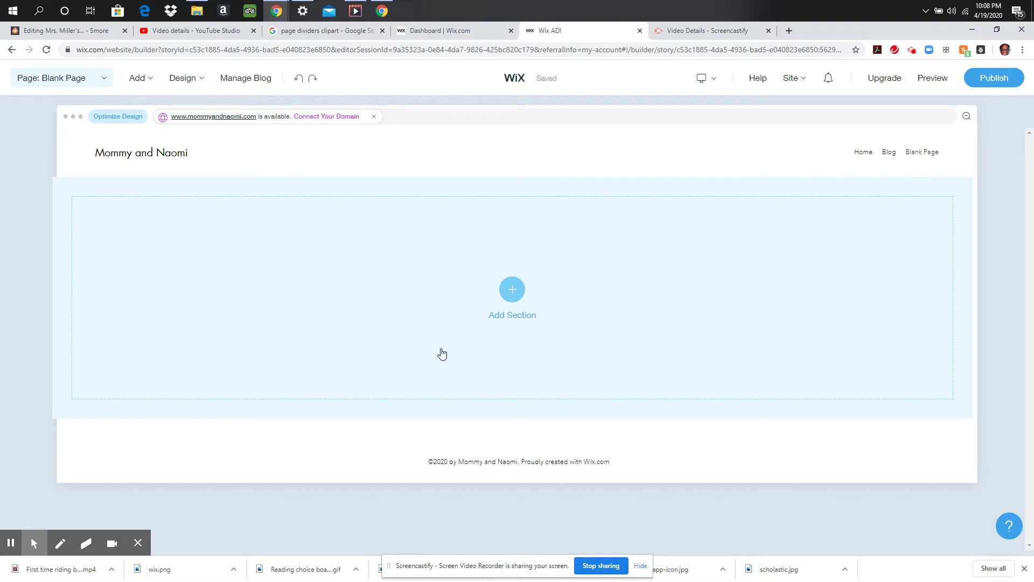
Drag the 'Stories by Mommy and Naomi' books-photo Welcome layout onto the blank page's drop zone.
click(513, 299)
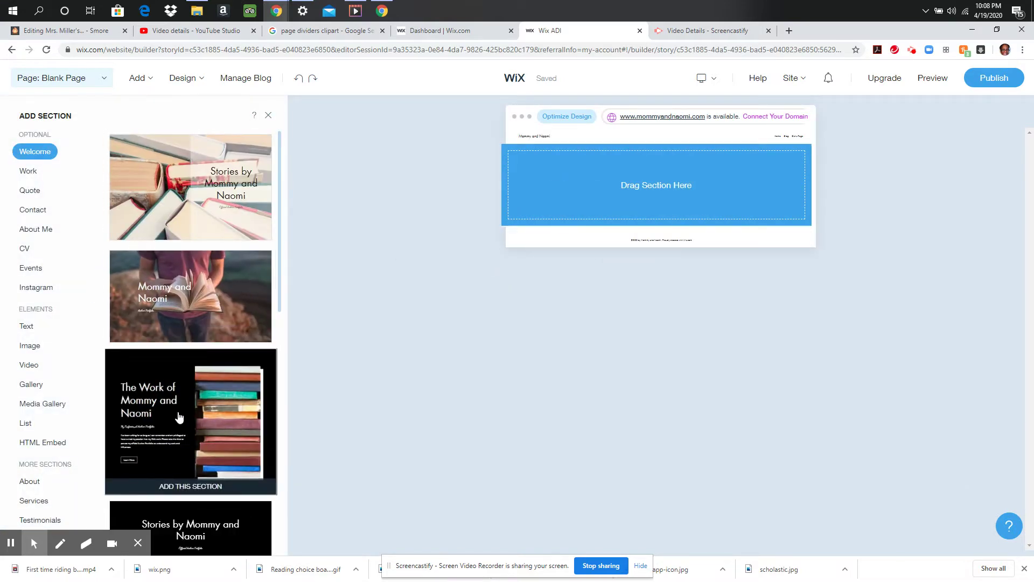
scroll(195, 426, down, 3)
scroll(194, 427, up, 3)
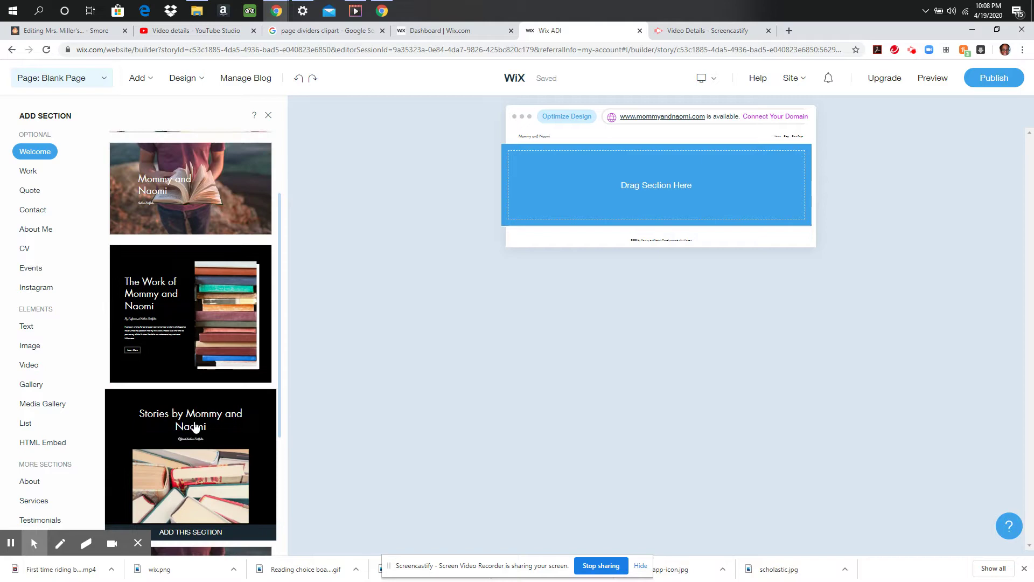
scroll(192, 384, down, 4)
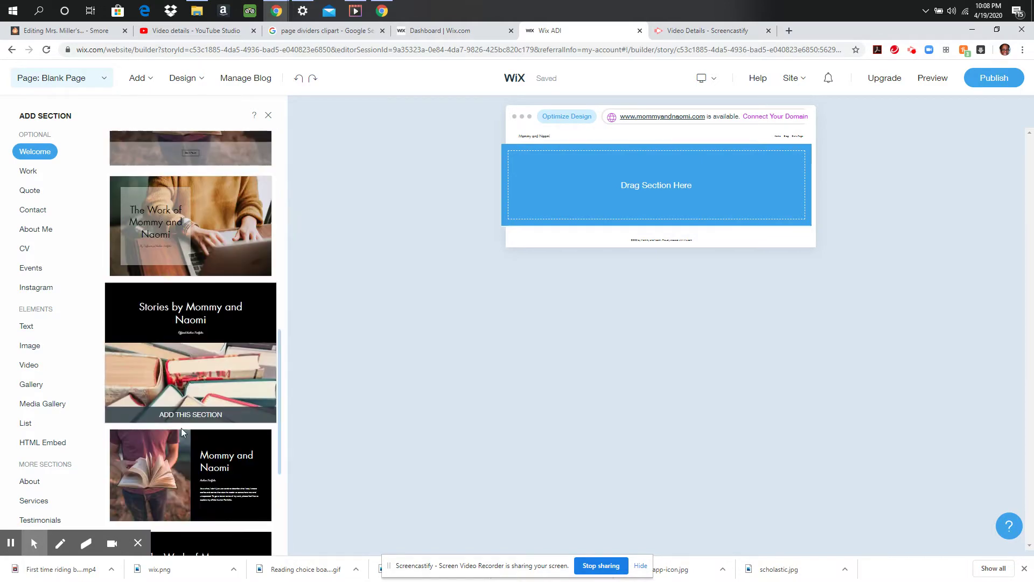
scroll(219, 438, up, 5)
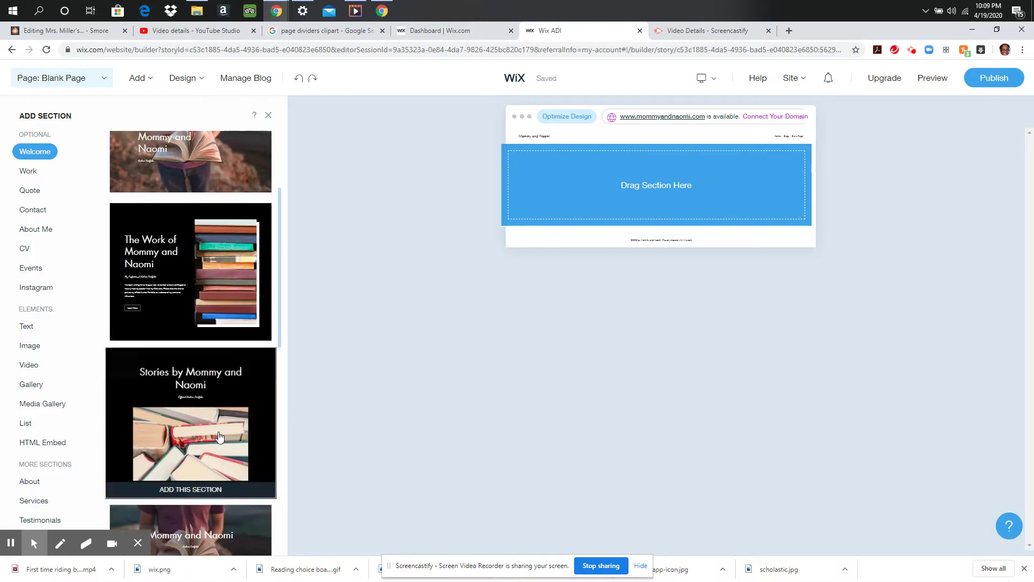
scroll(219, 438, up, 2)
scroll(219, 437, up, 1)
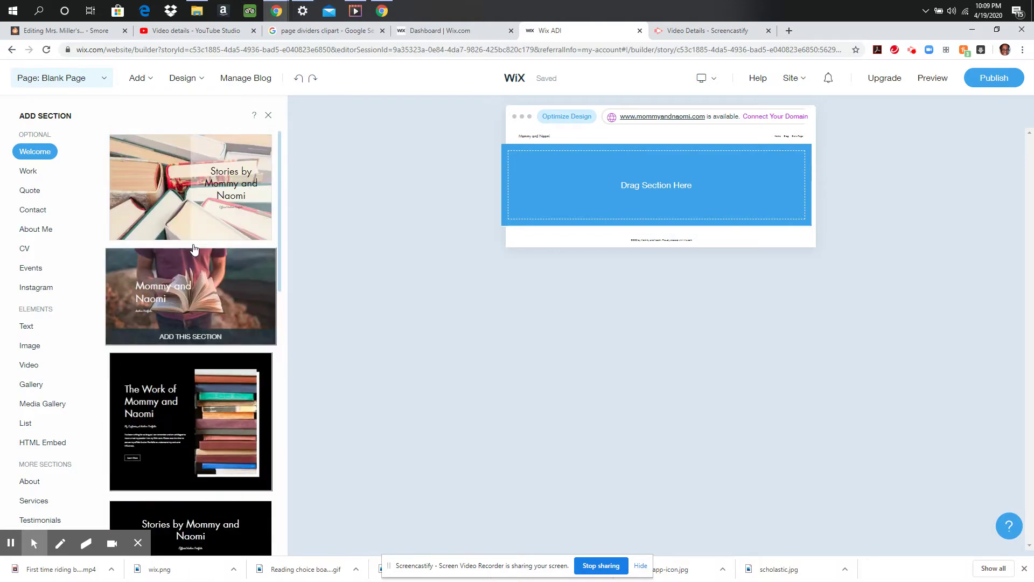
drag(199, 192, 682, 178)
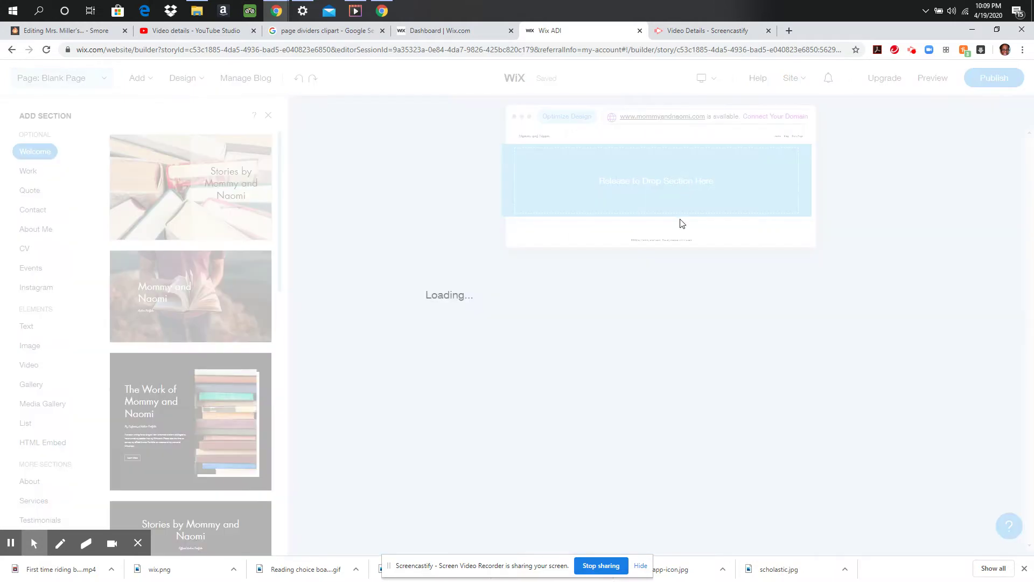
Choose Replace from the hero image's Image menu to open Choose an Image.
mouse_move(26, 550)
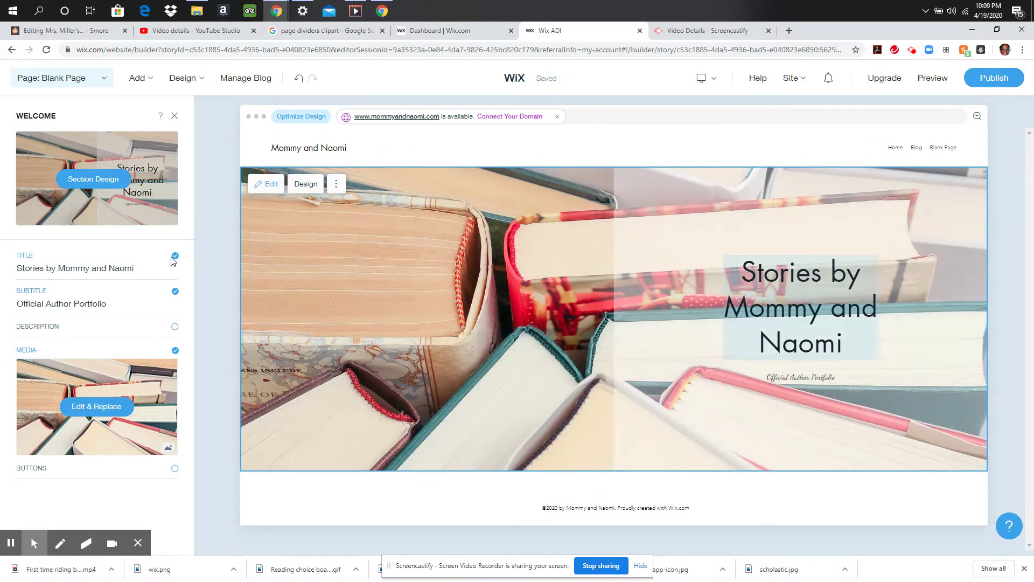
click(268, 203)
click(269, 201)
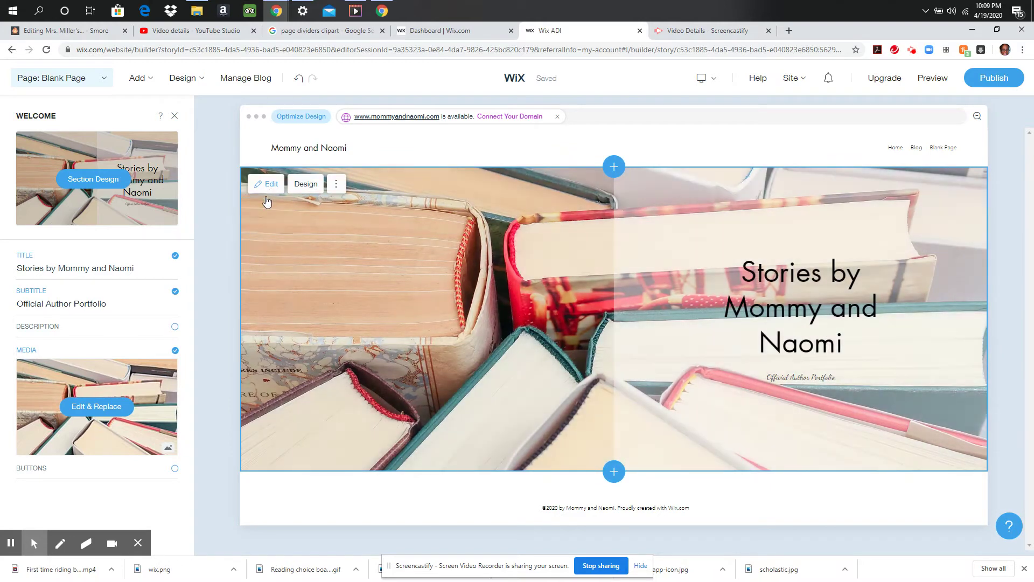
click(267, 204)
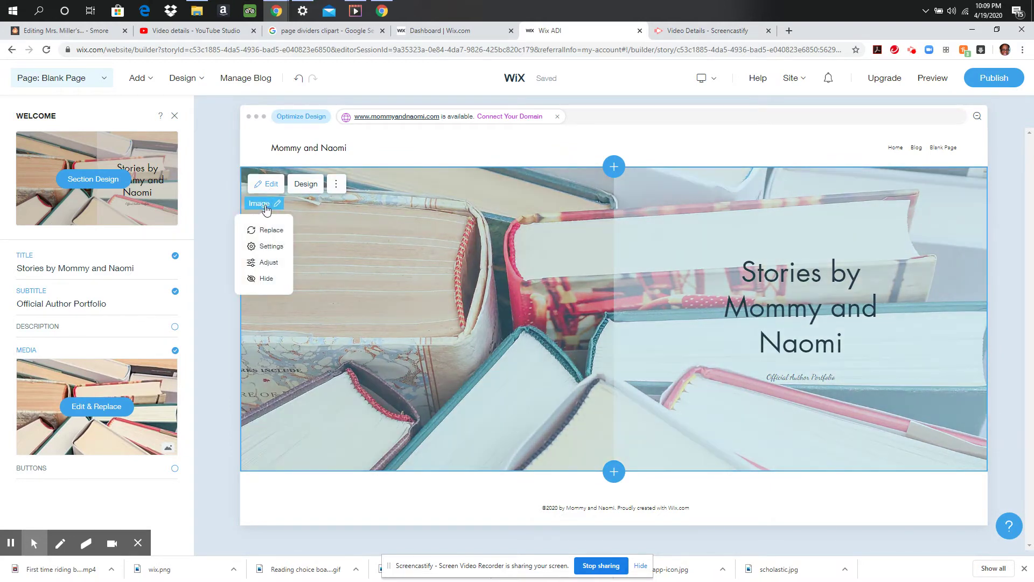
click(268, 234)
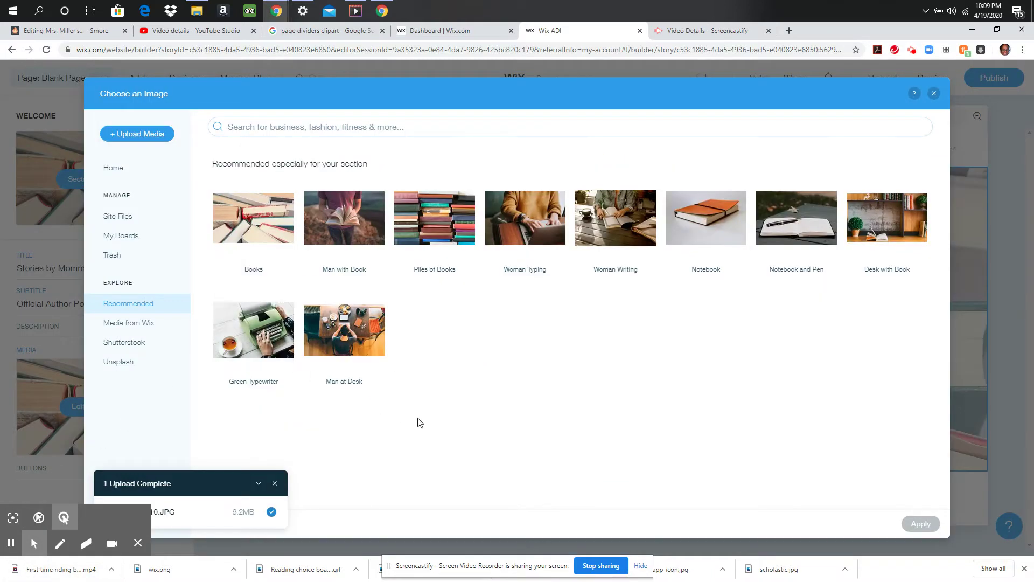
Upload IMG_2210.JPG from File Explorer and apply it as the welcome section's background.
click(135, 138)
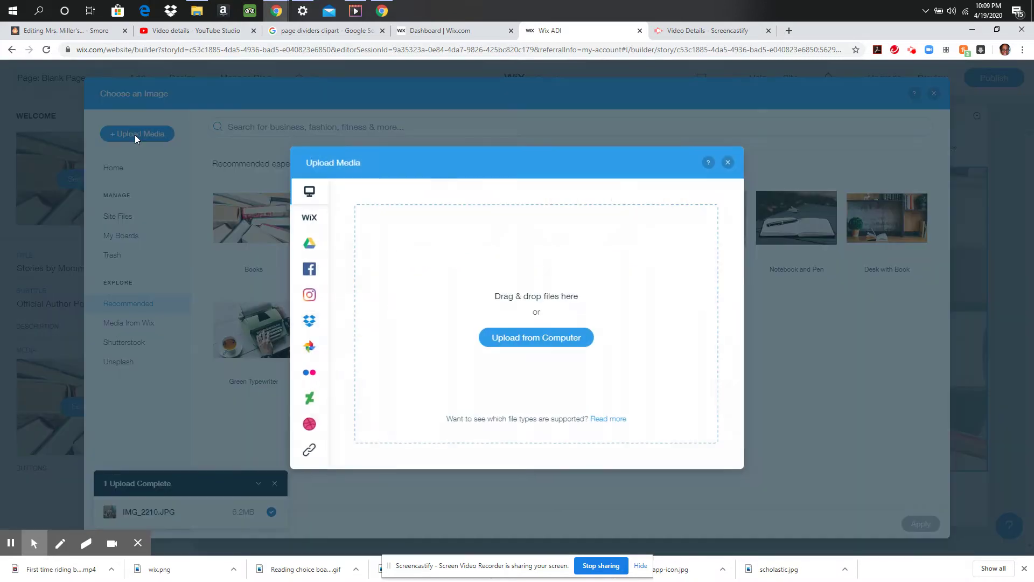
click(198, 14)
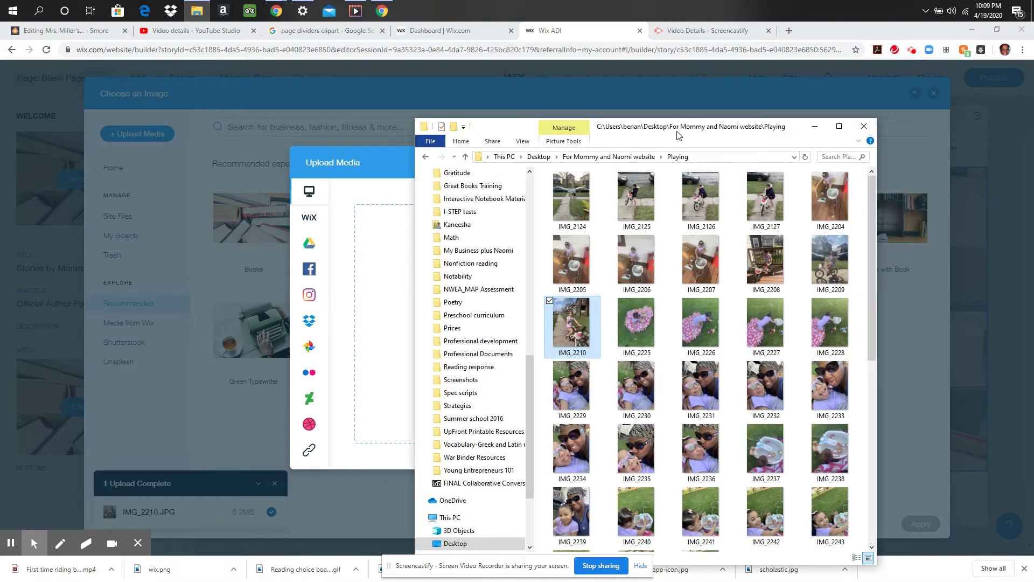
drag(678, 135, 836, 131)
drag(734, 329, 491, 369)
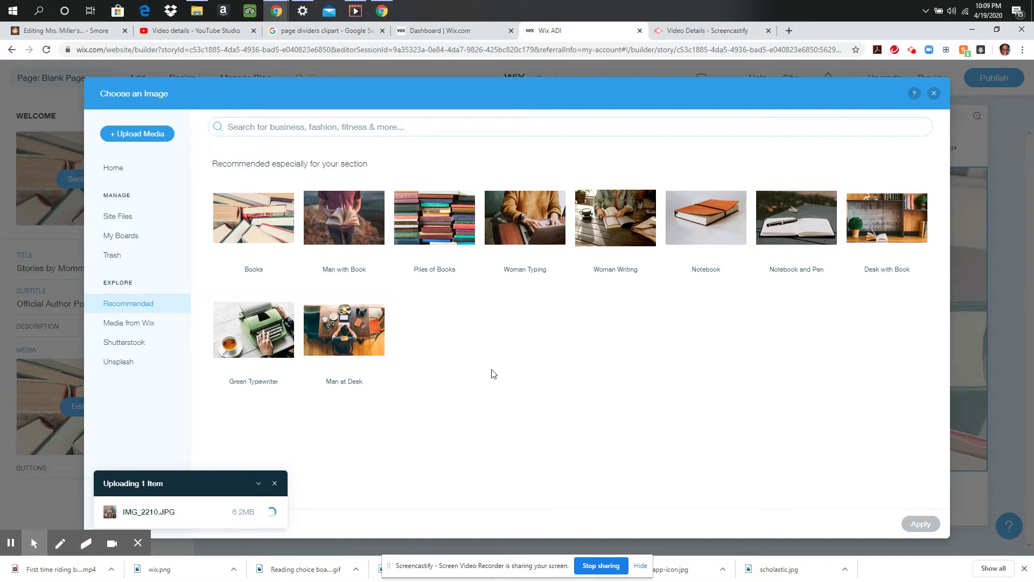
click(34, 543)
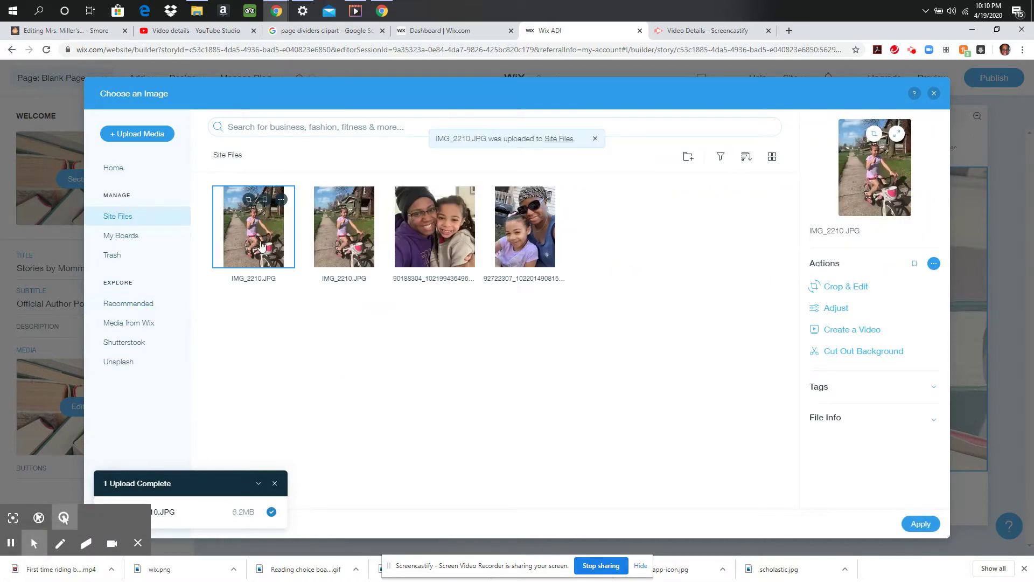
click(920, 523)
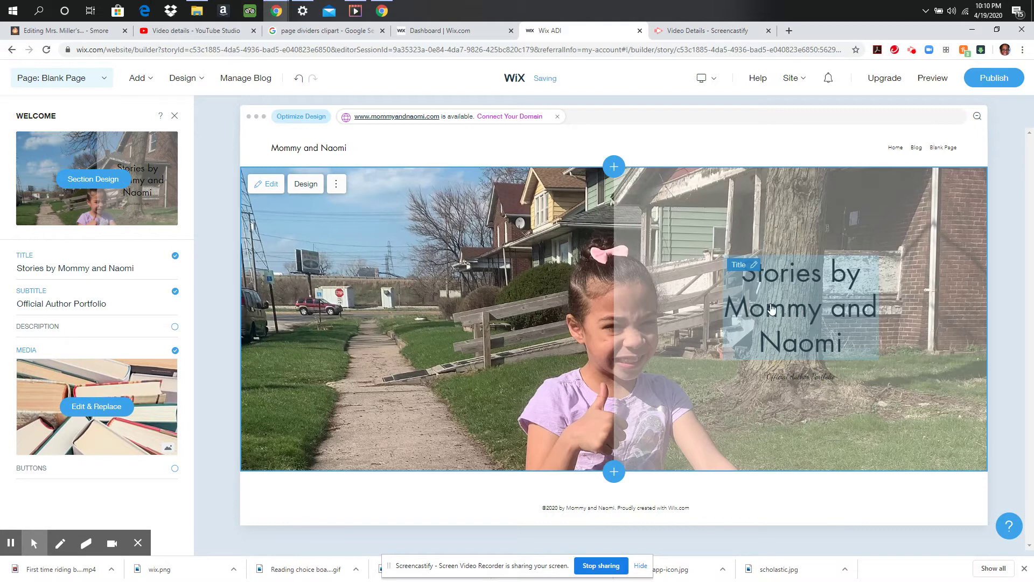
Change the title text to 'Naomi's Skills' and untick the 'Official Author Portfolio' subtitle.
click(740, 265)
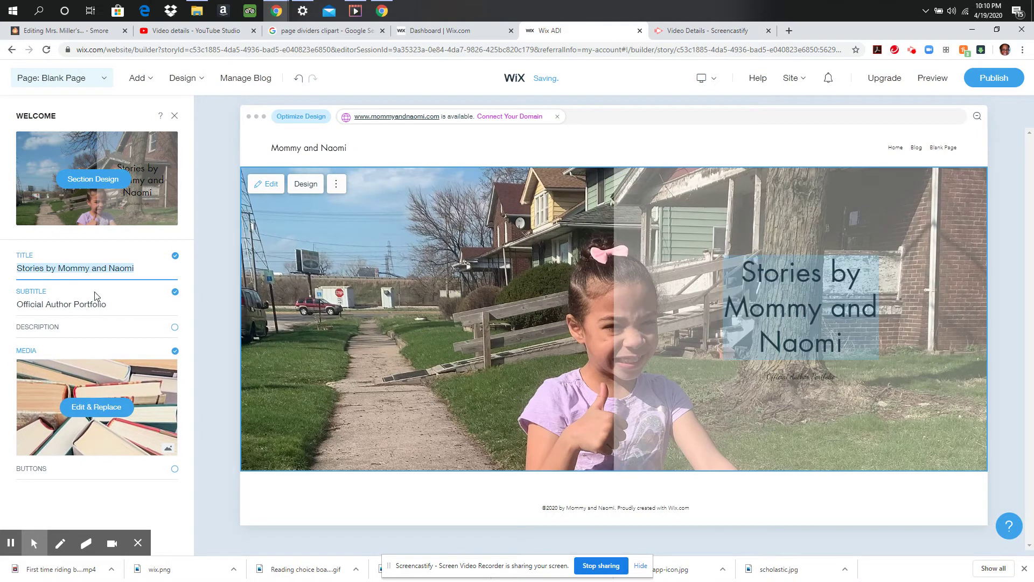
click(112, 280)
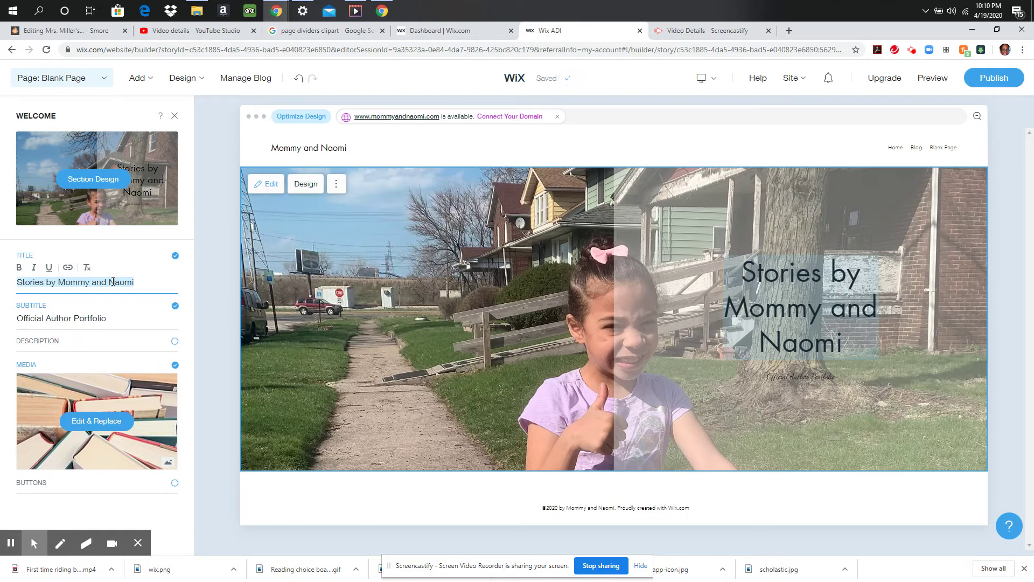
text(N)
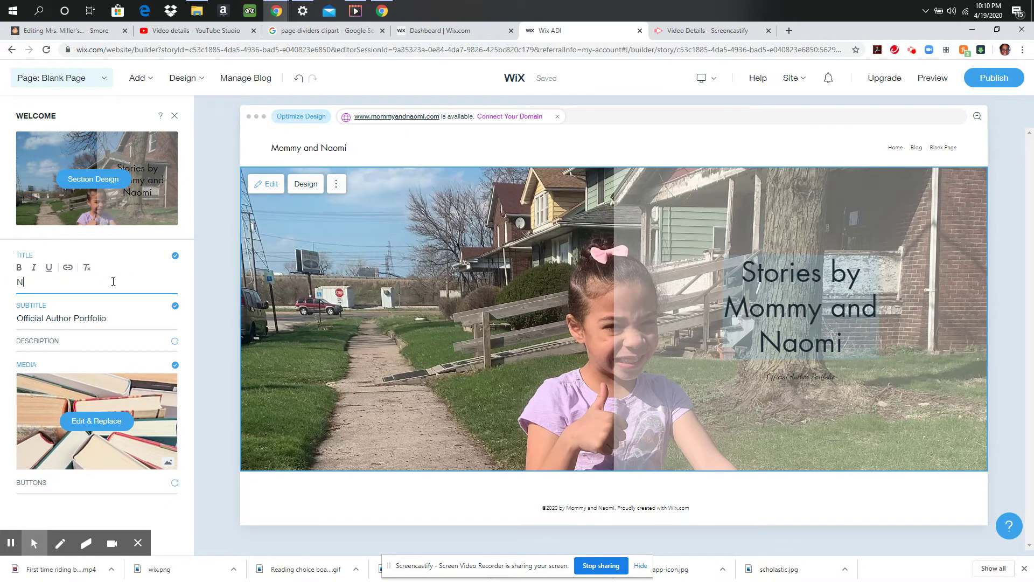
text(aomi)
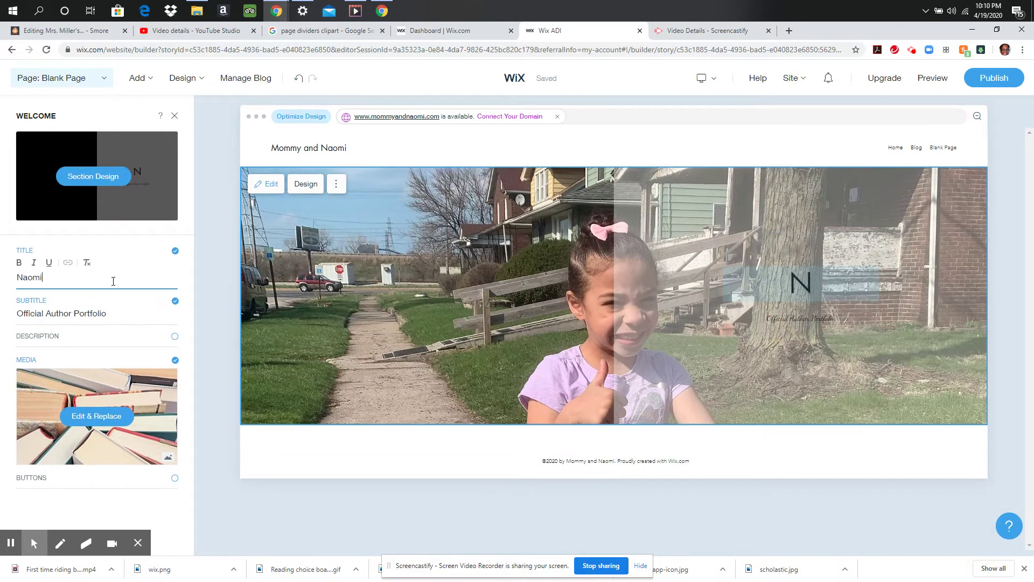
text('s Skills)
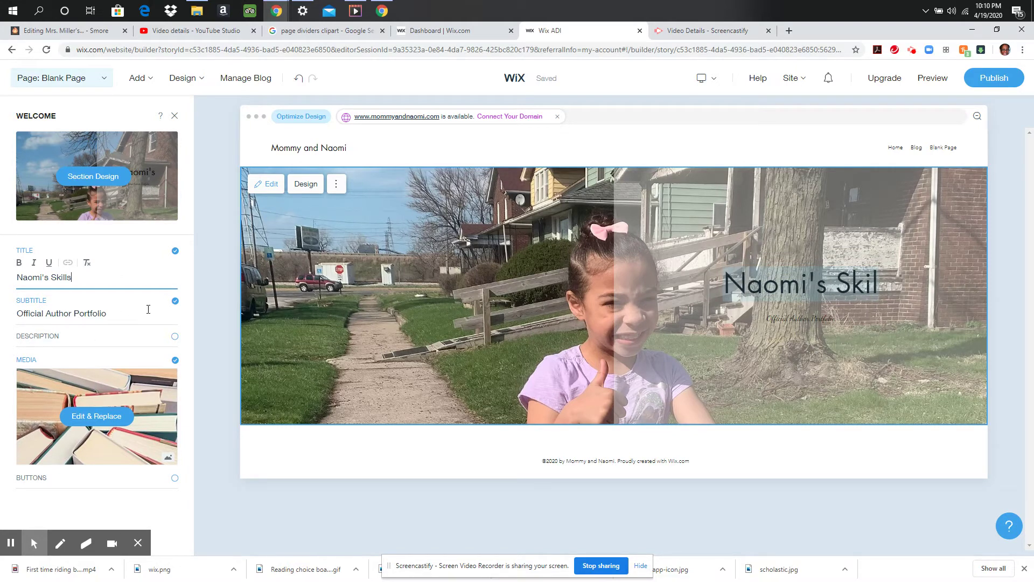
click(174, 302)
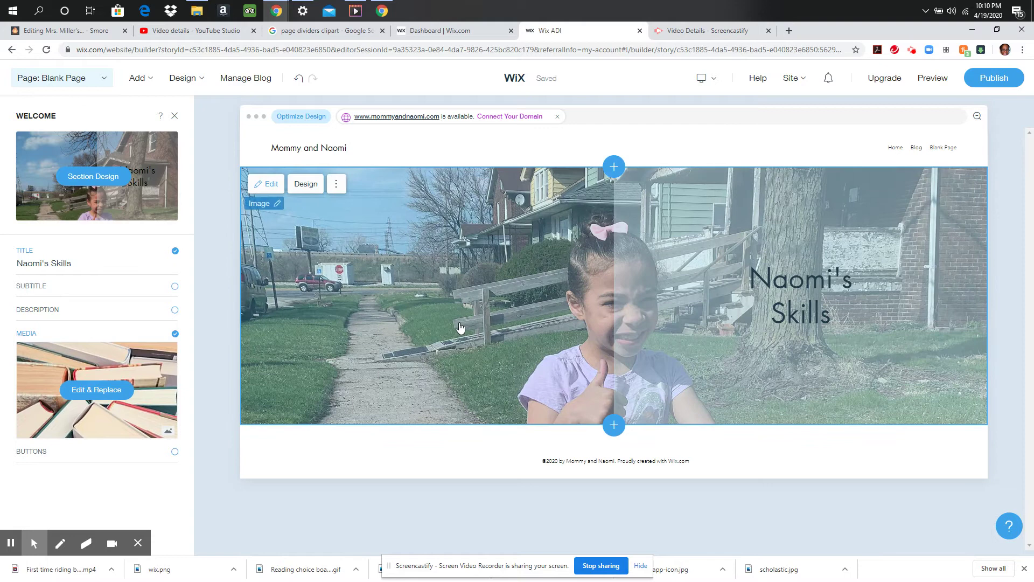
Switch the header to the recommended black layout with the photo beside the title.
click(310, 188)
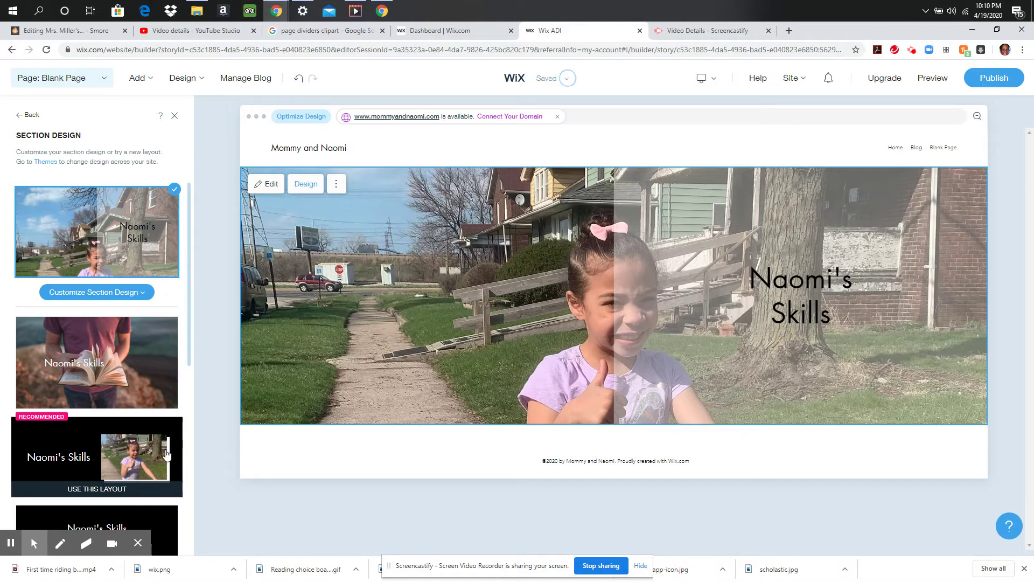
click(79, 468)
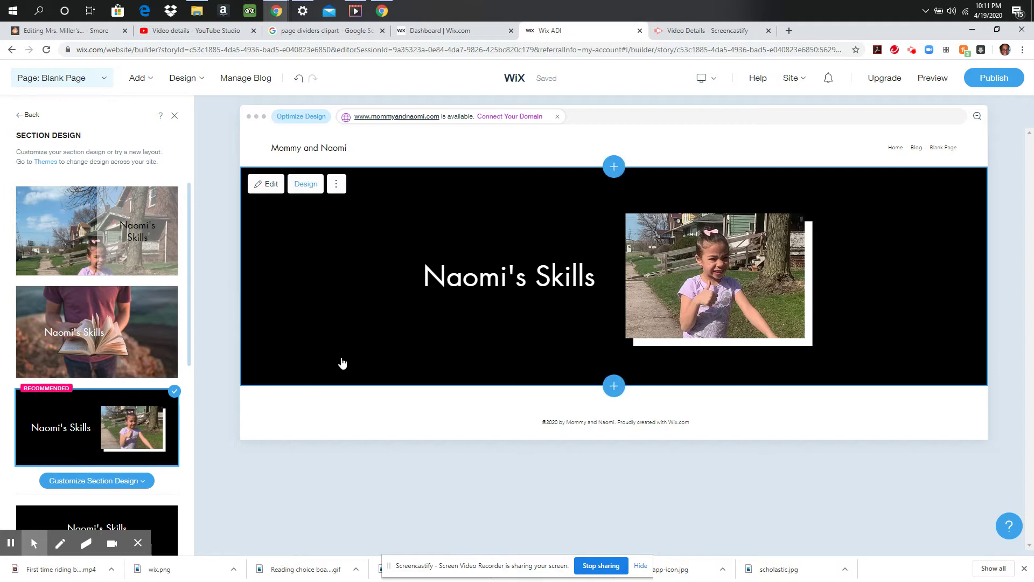
click(10, 542)
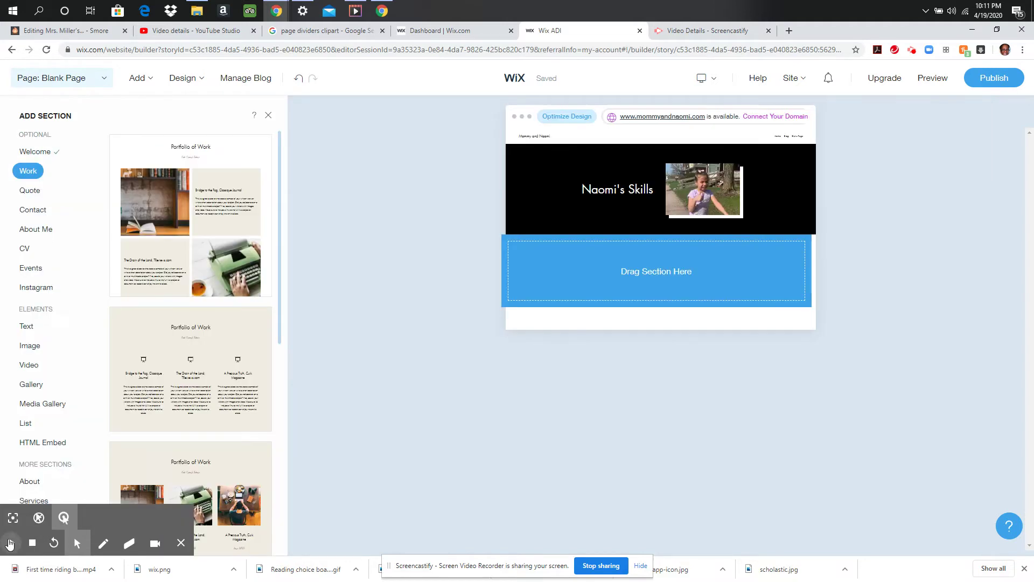
click(9, 542)
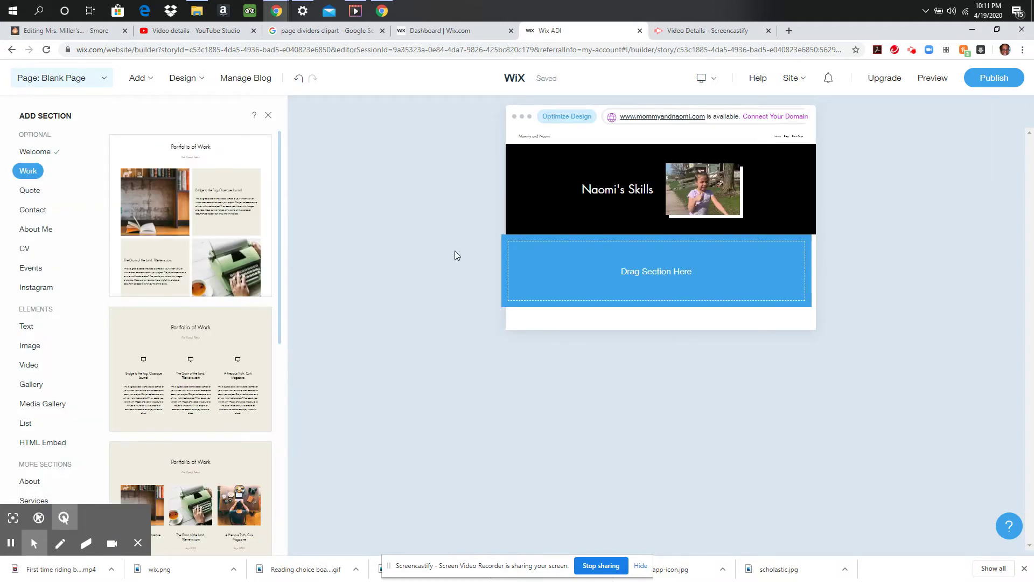
Using Add > Section to Page, drag the first Video Title template below the header.
click(141, 81)
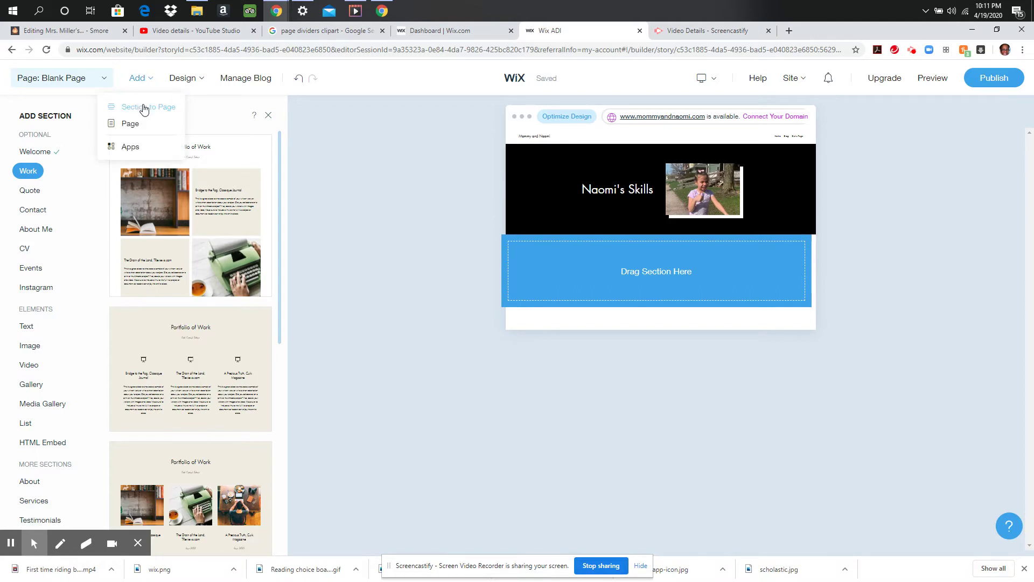
click(143, 106)
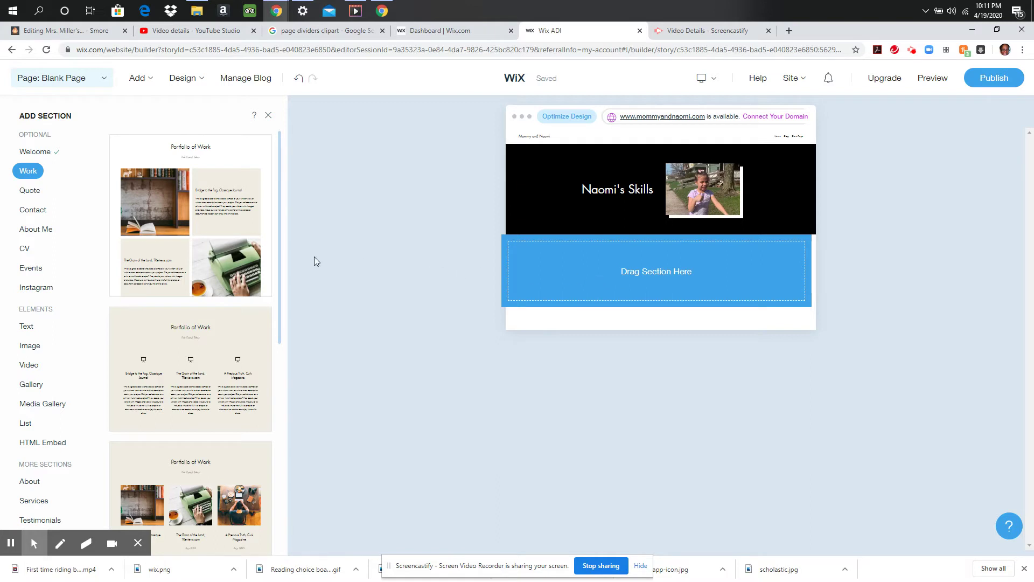
mouse_move(198, 366)
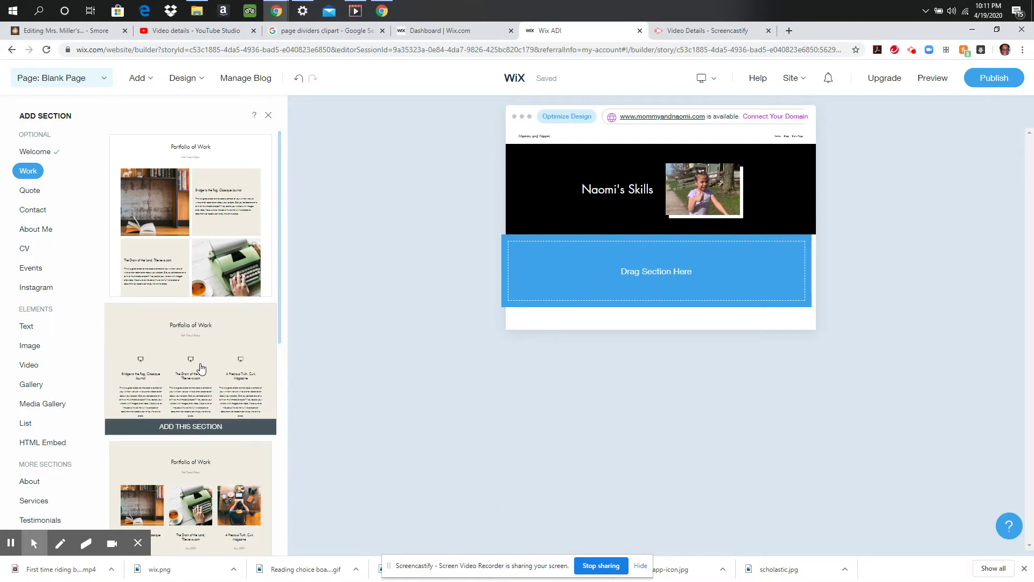
click(25, 364)
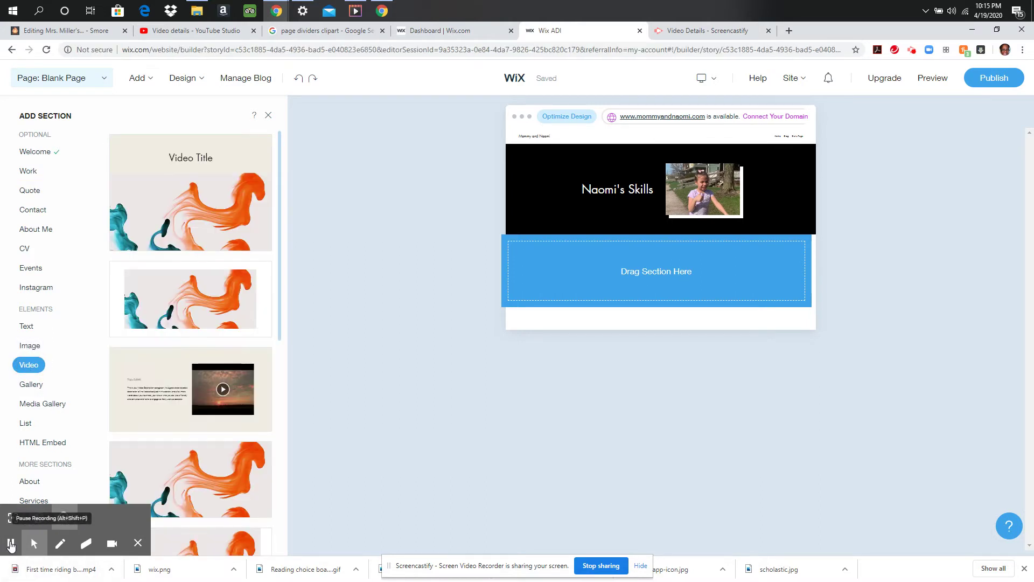
mouse_move(178, 218)
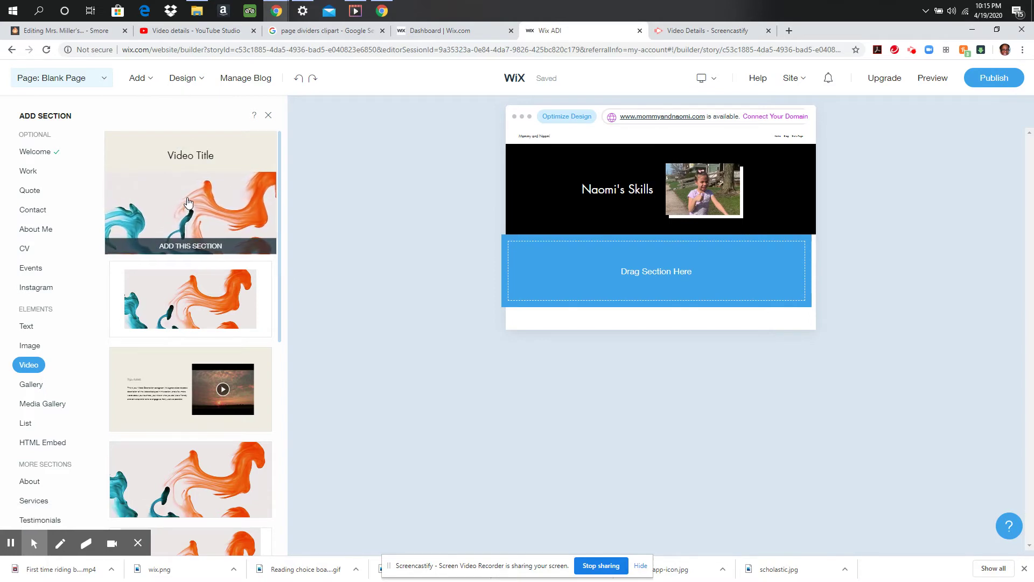
drag(179, 218, 667, 290)
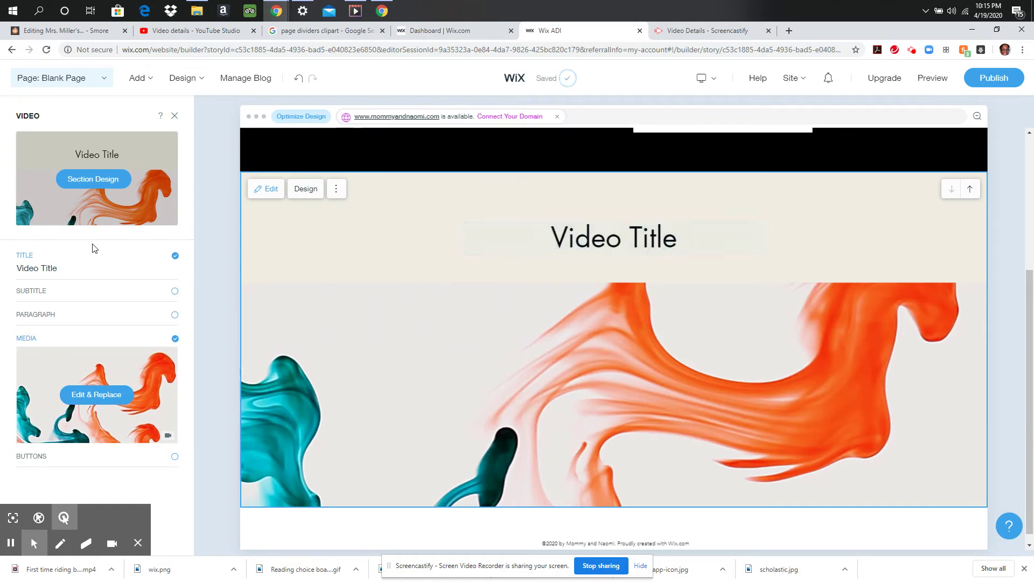
Title the video 'Naomi Rides a Bike with No Training Wheels', dated April 19, 2020, with a ride paragraph.
click(76, 269)
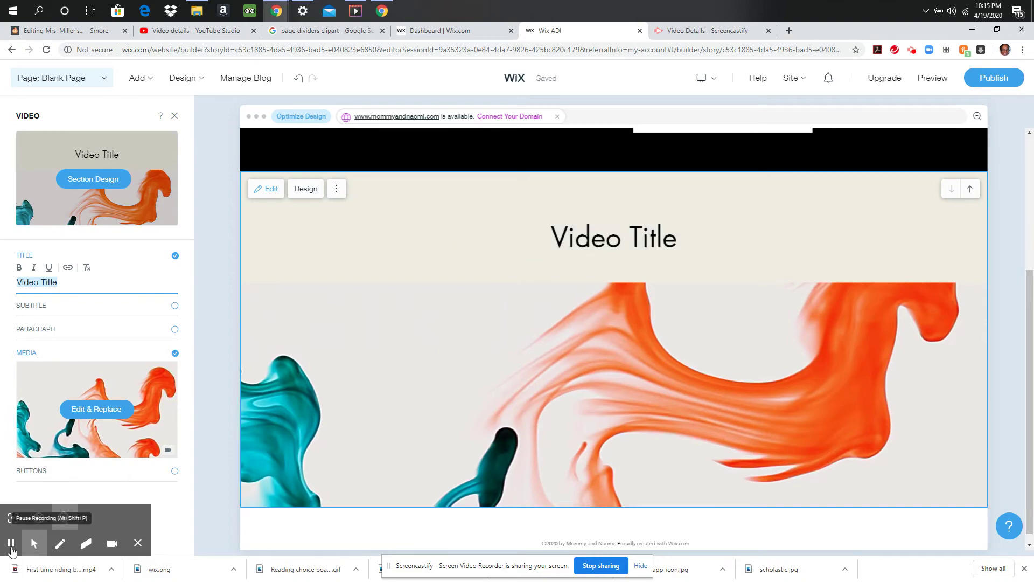
click(10, 543)
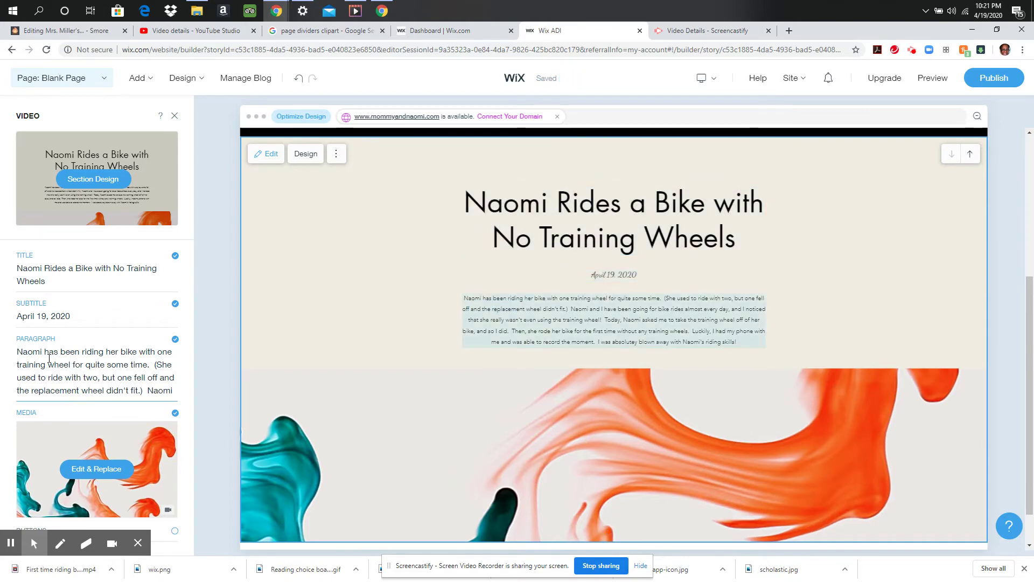
click(176, 340)
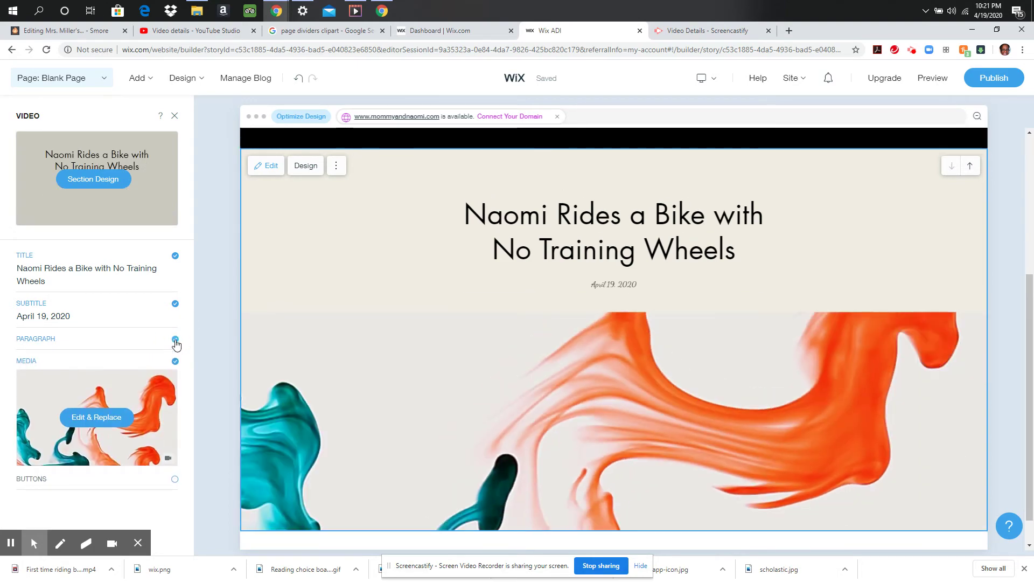
click(176, 341)
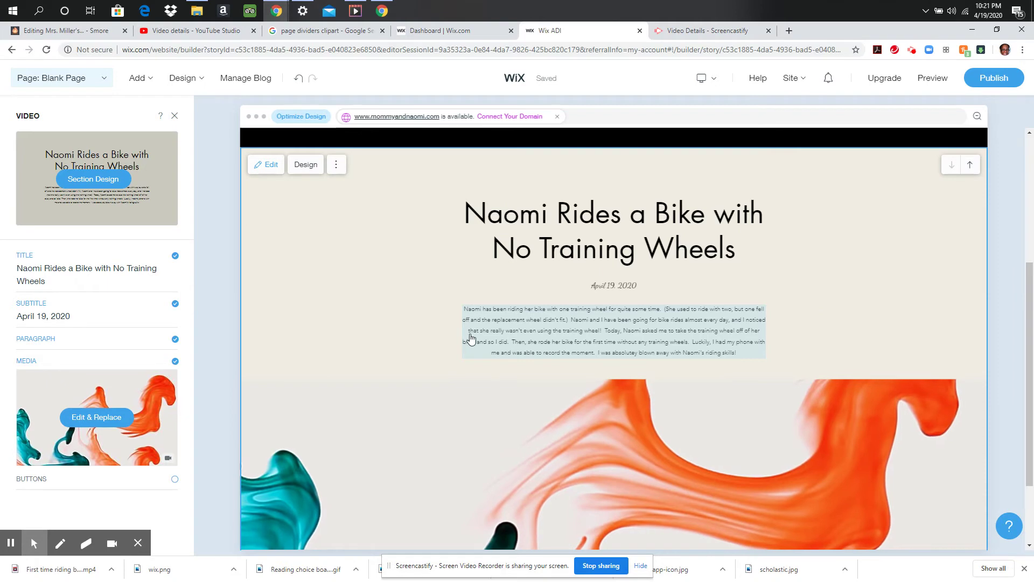
click(39, 341)
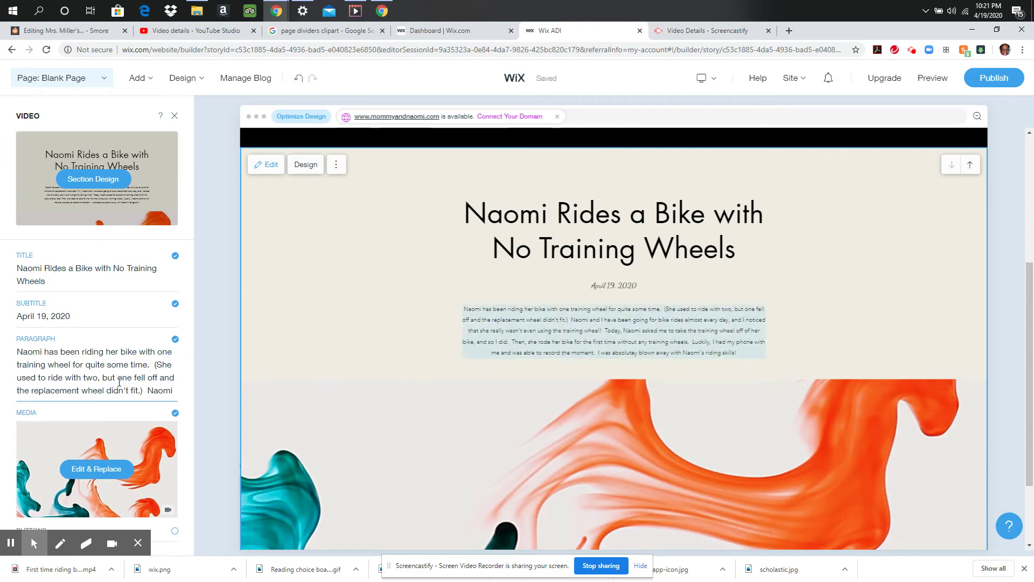
triple_click(92, 357)
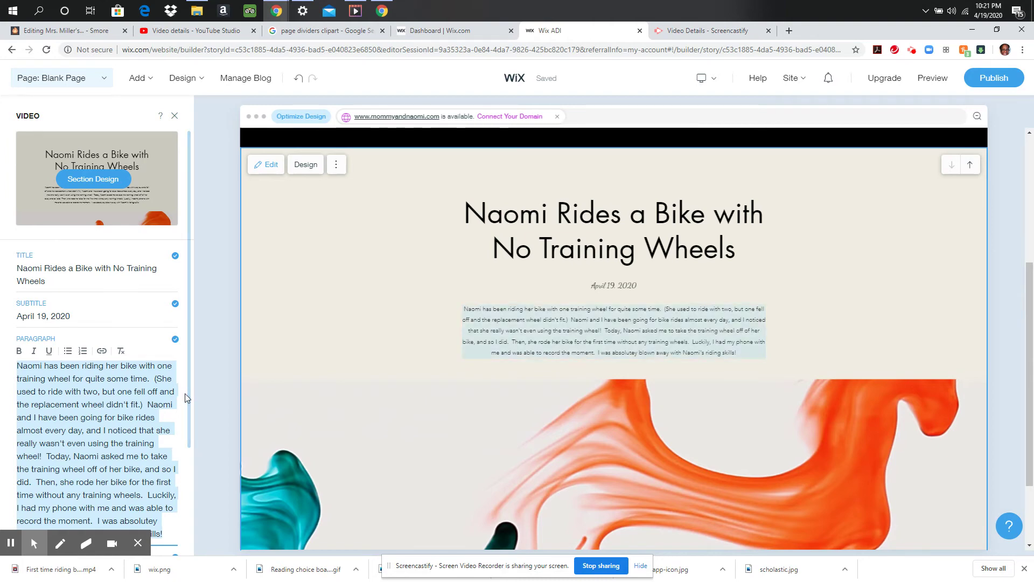
click(189, 431)
Replace the orange-and-teal placeholder media with the uploaded video of Naomi riding her bike.
click(316, 325)
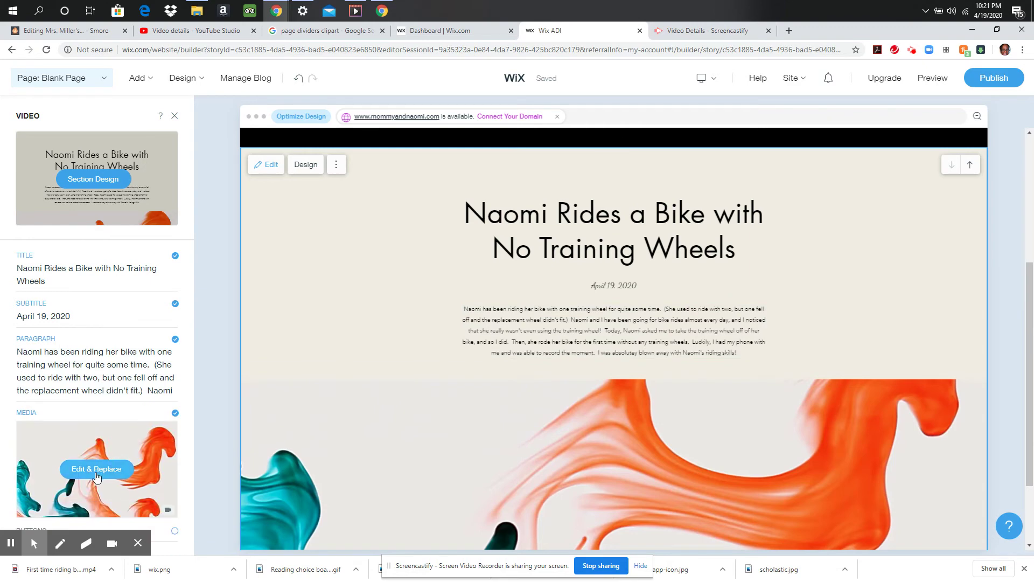
scroll(524, 470, down, 2)
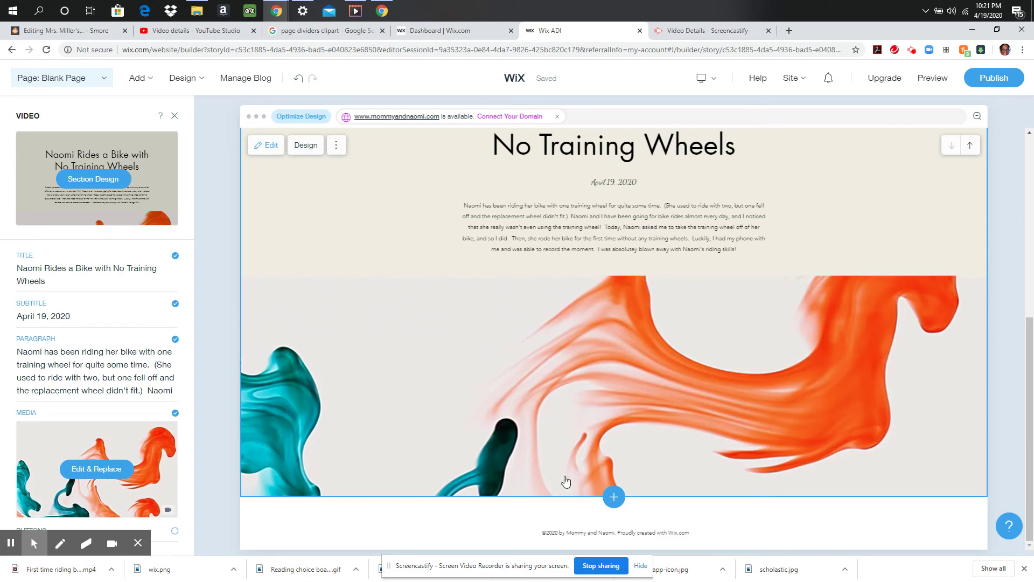
click(102, 476)
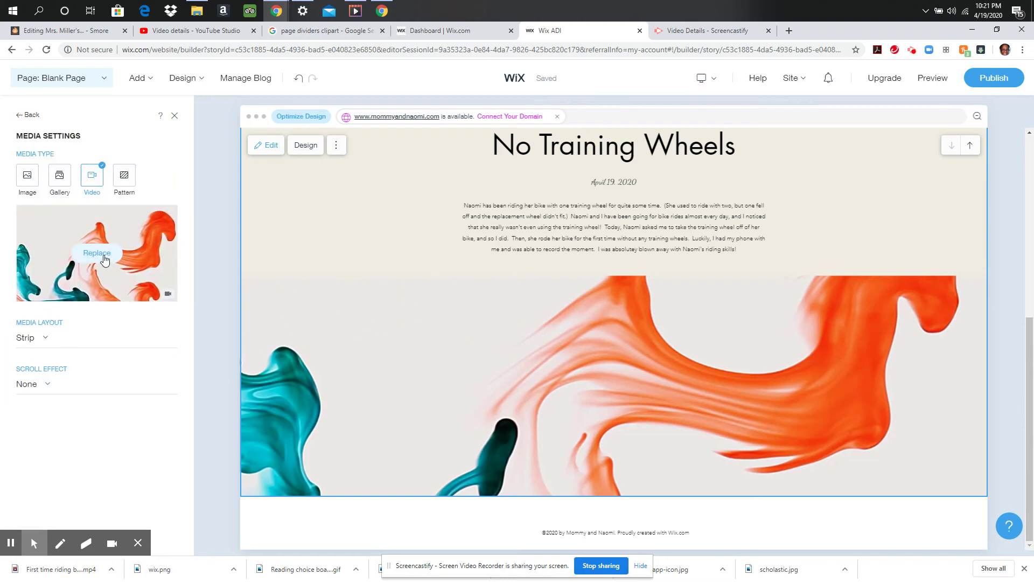
click(10, 543)
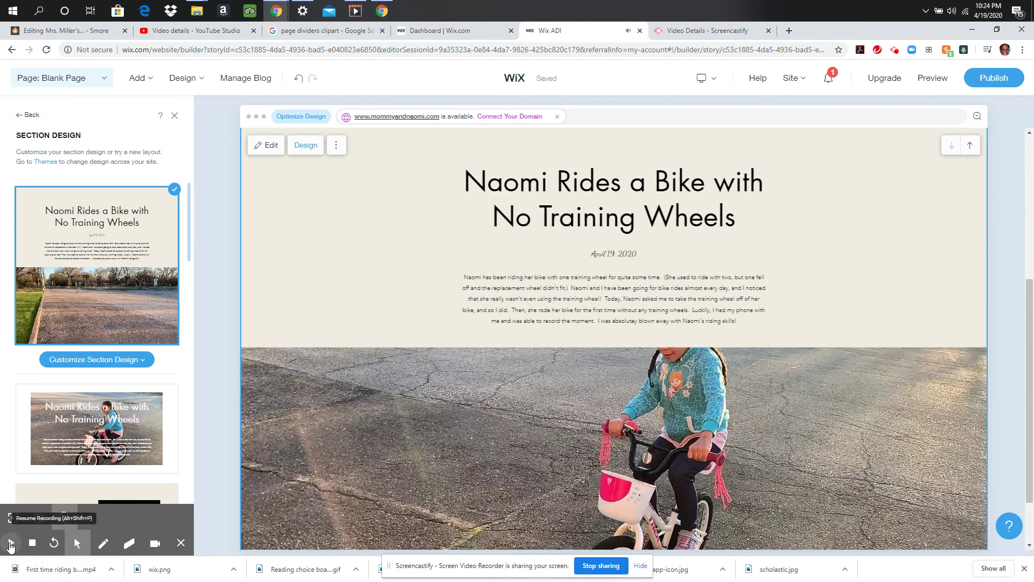
click(10, 544)
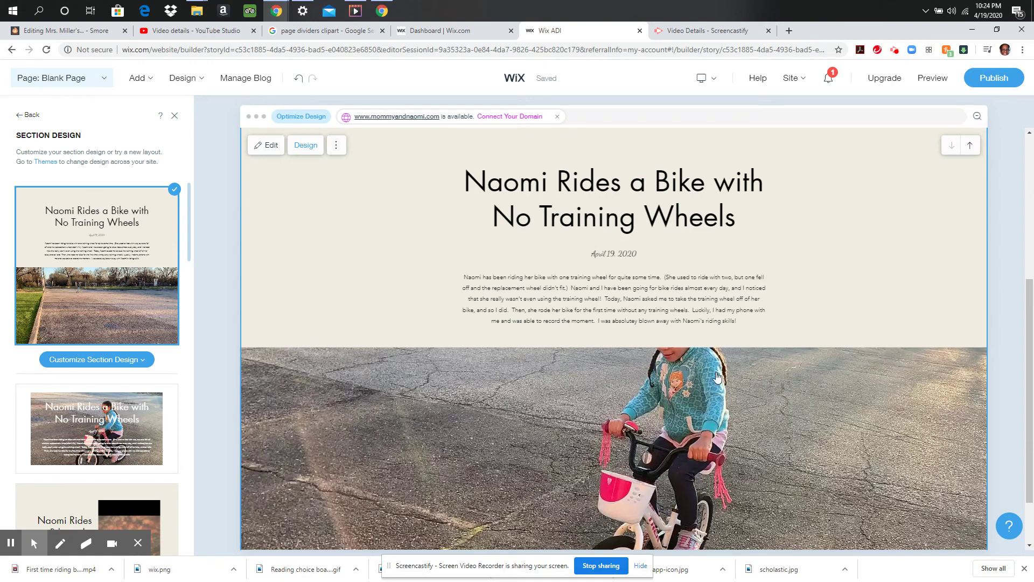
scroll(824, 335, up, 3)
scroll(824, 335, up, 2)
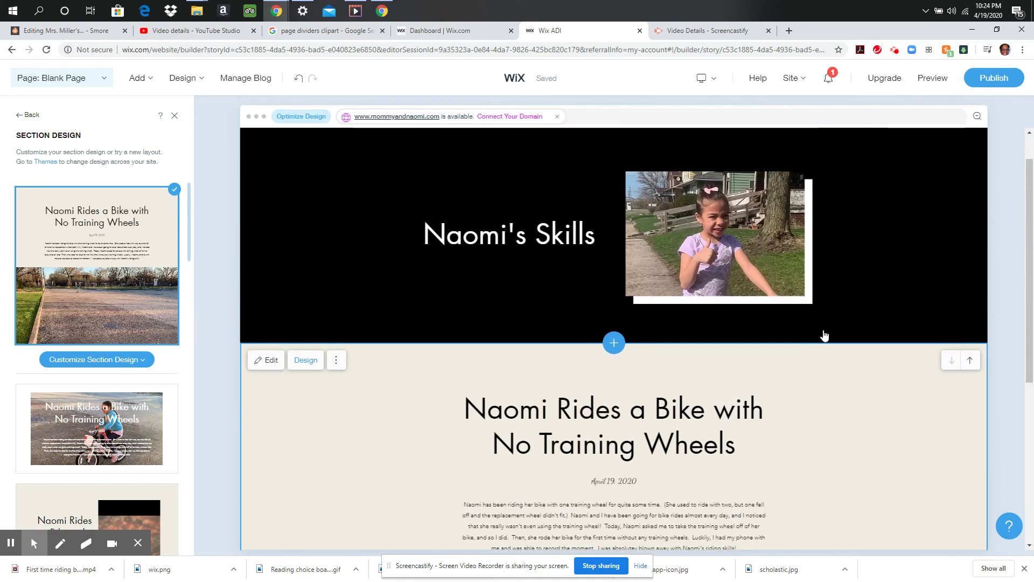
scroll(824, 335, down, 6)
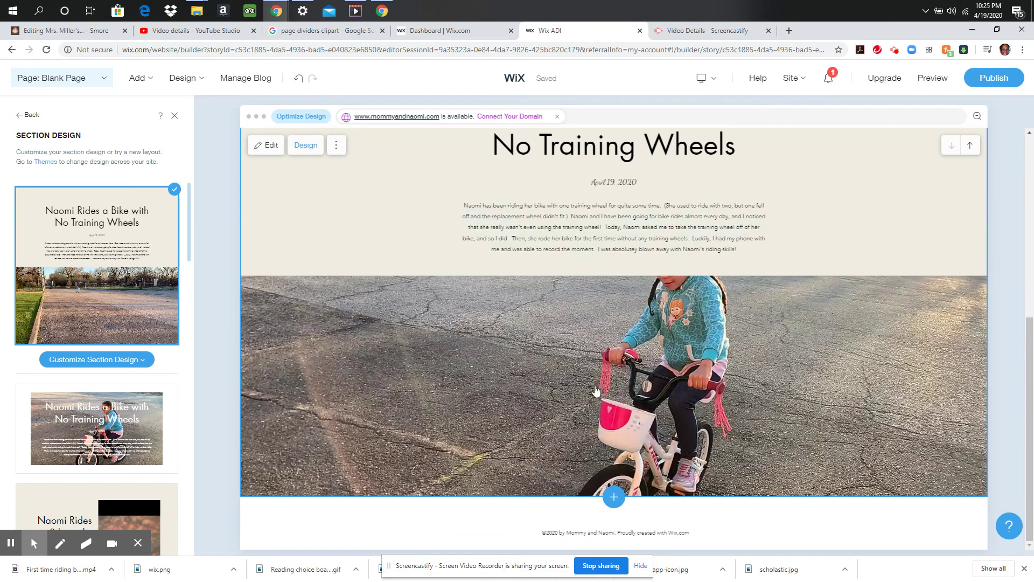
Publish the site on a free Wix.com address after editing the 'website' part of the domain.
click(992, 78)
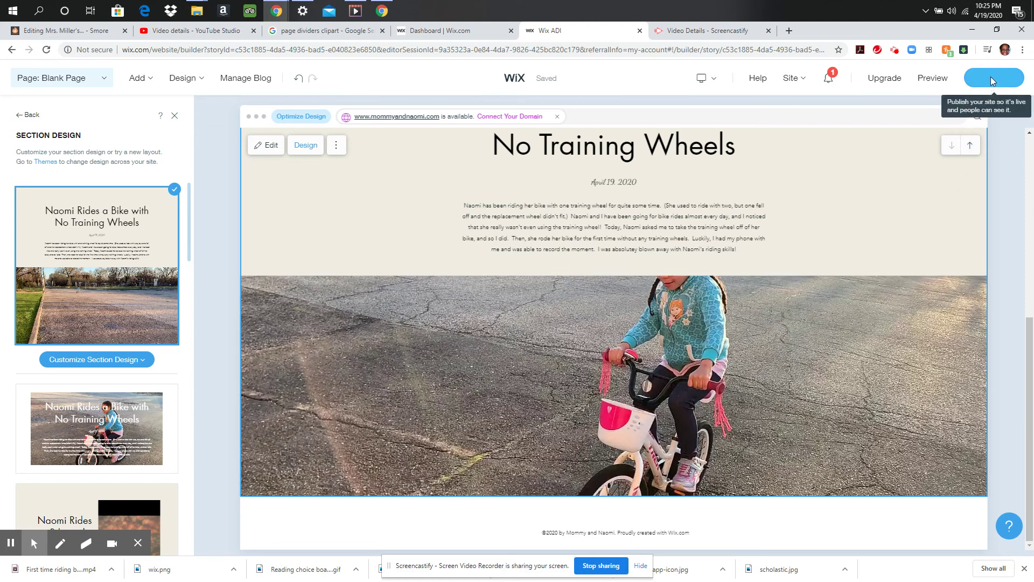
mouse_move(34, 542)
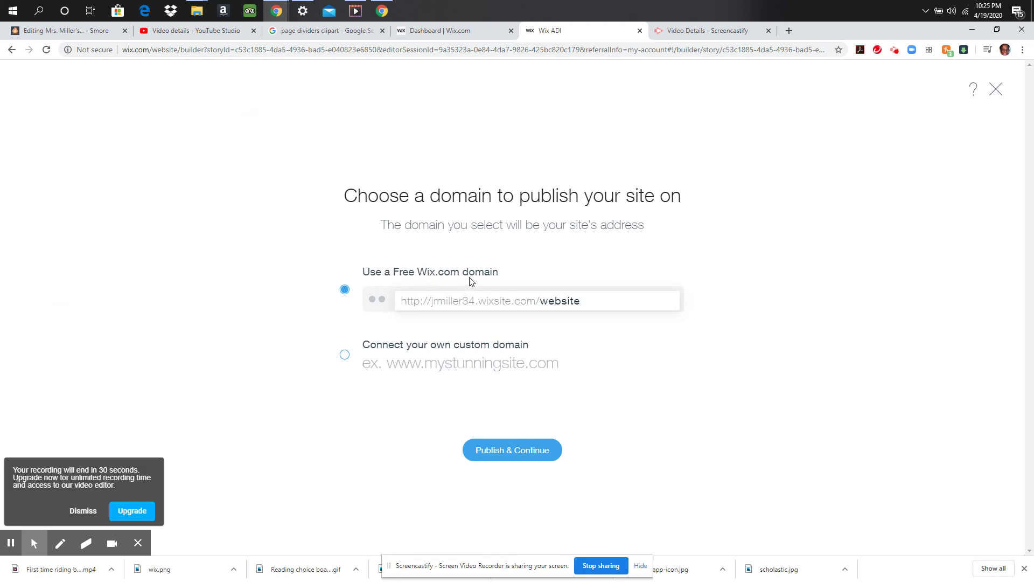
click(572, 303)
drag(591, 302, 544, 303)
key(Return)
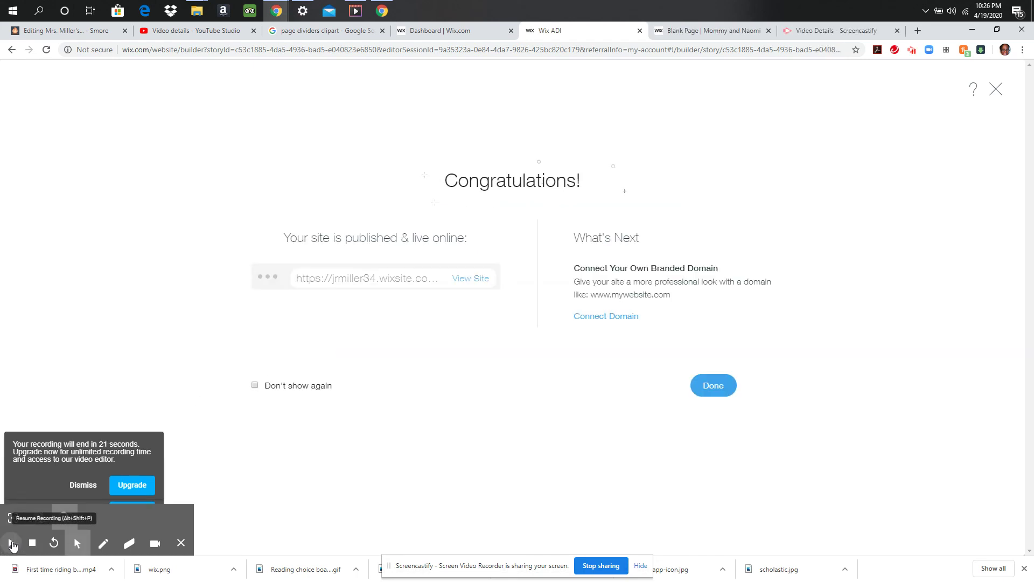